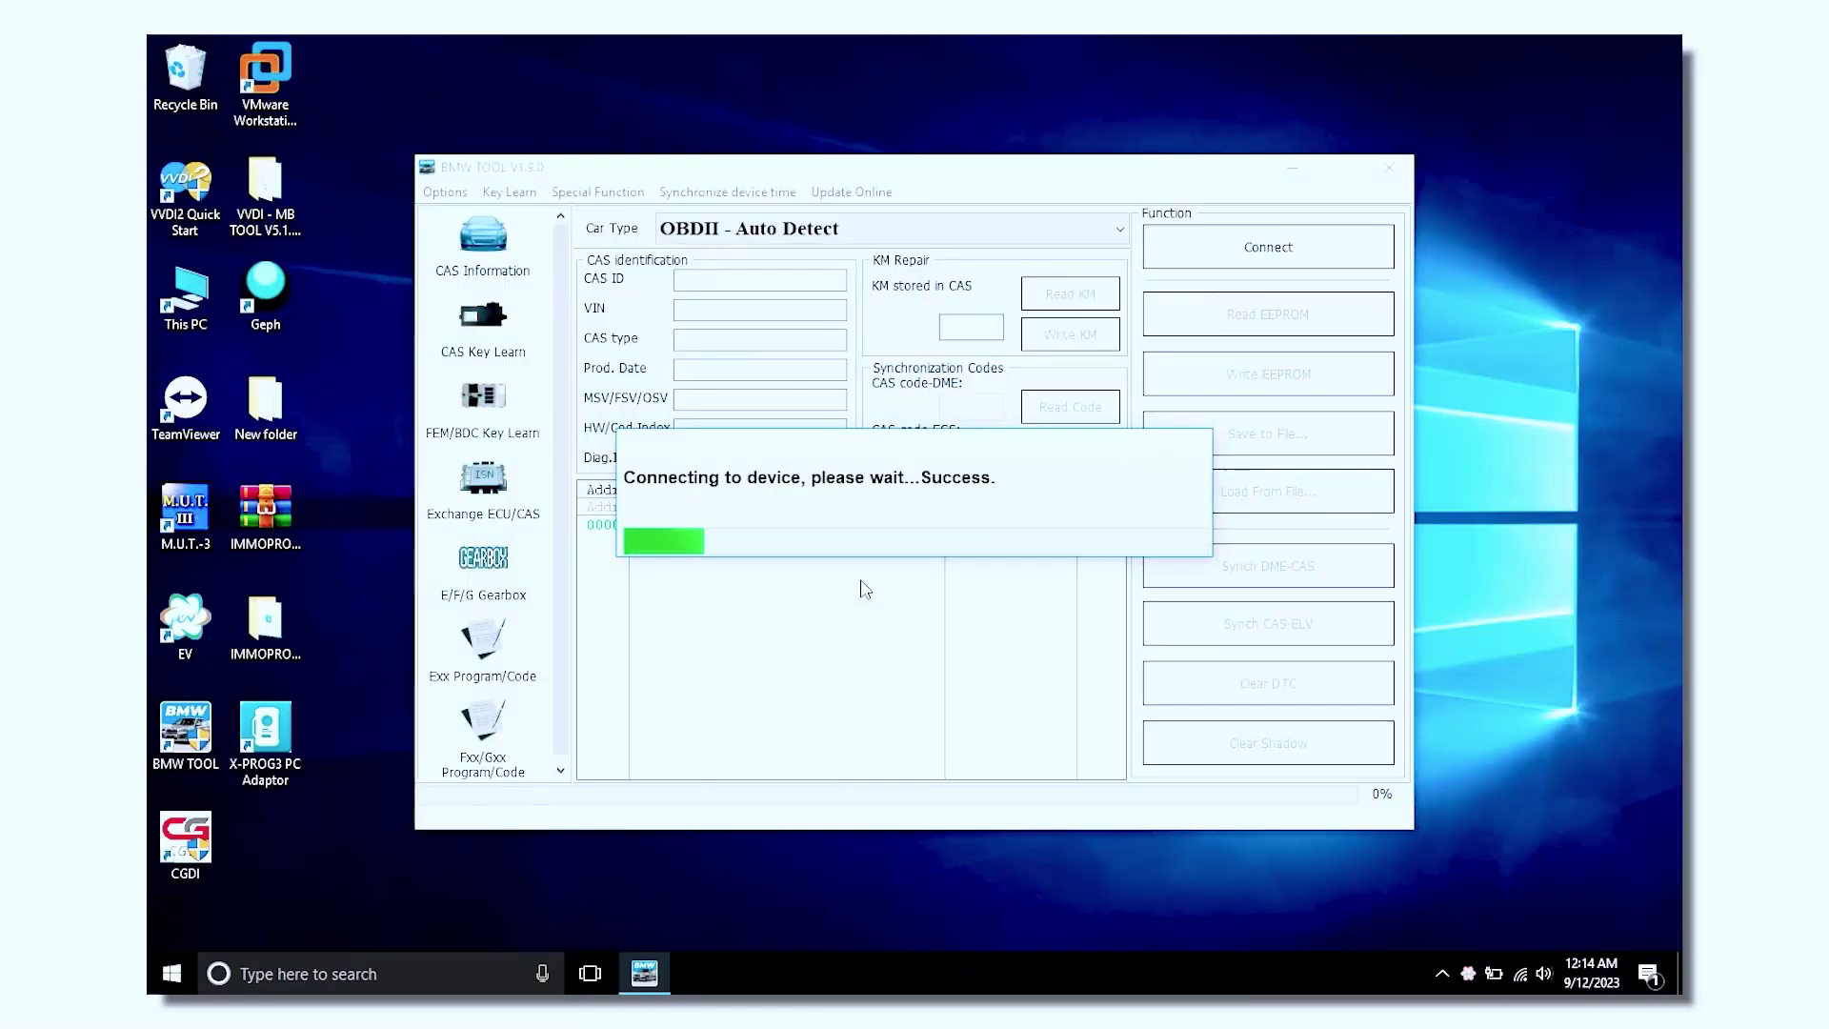
Step: Open FEM/BDC Key Learn in BMW TOOL to read key information
left_click(472, 439)
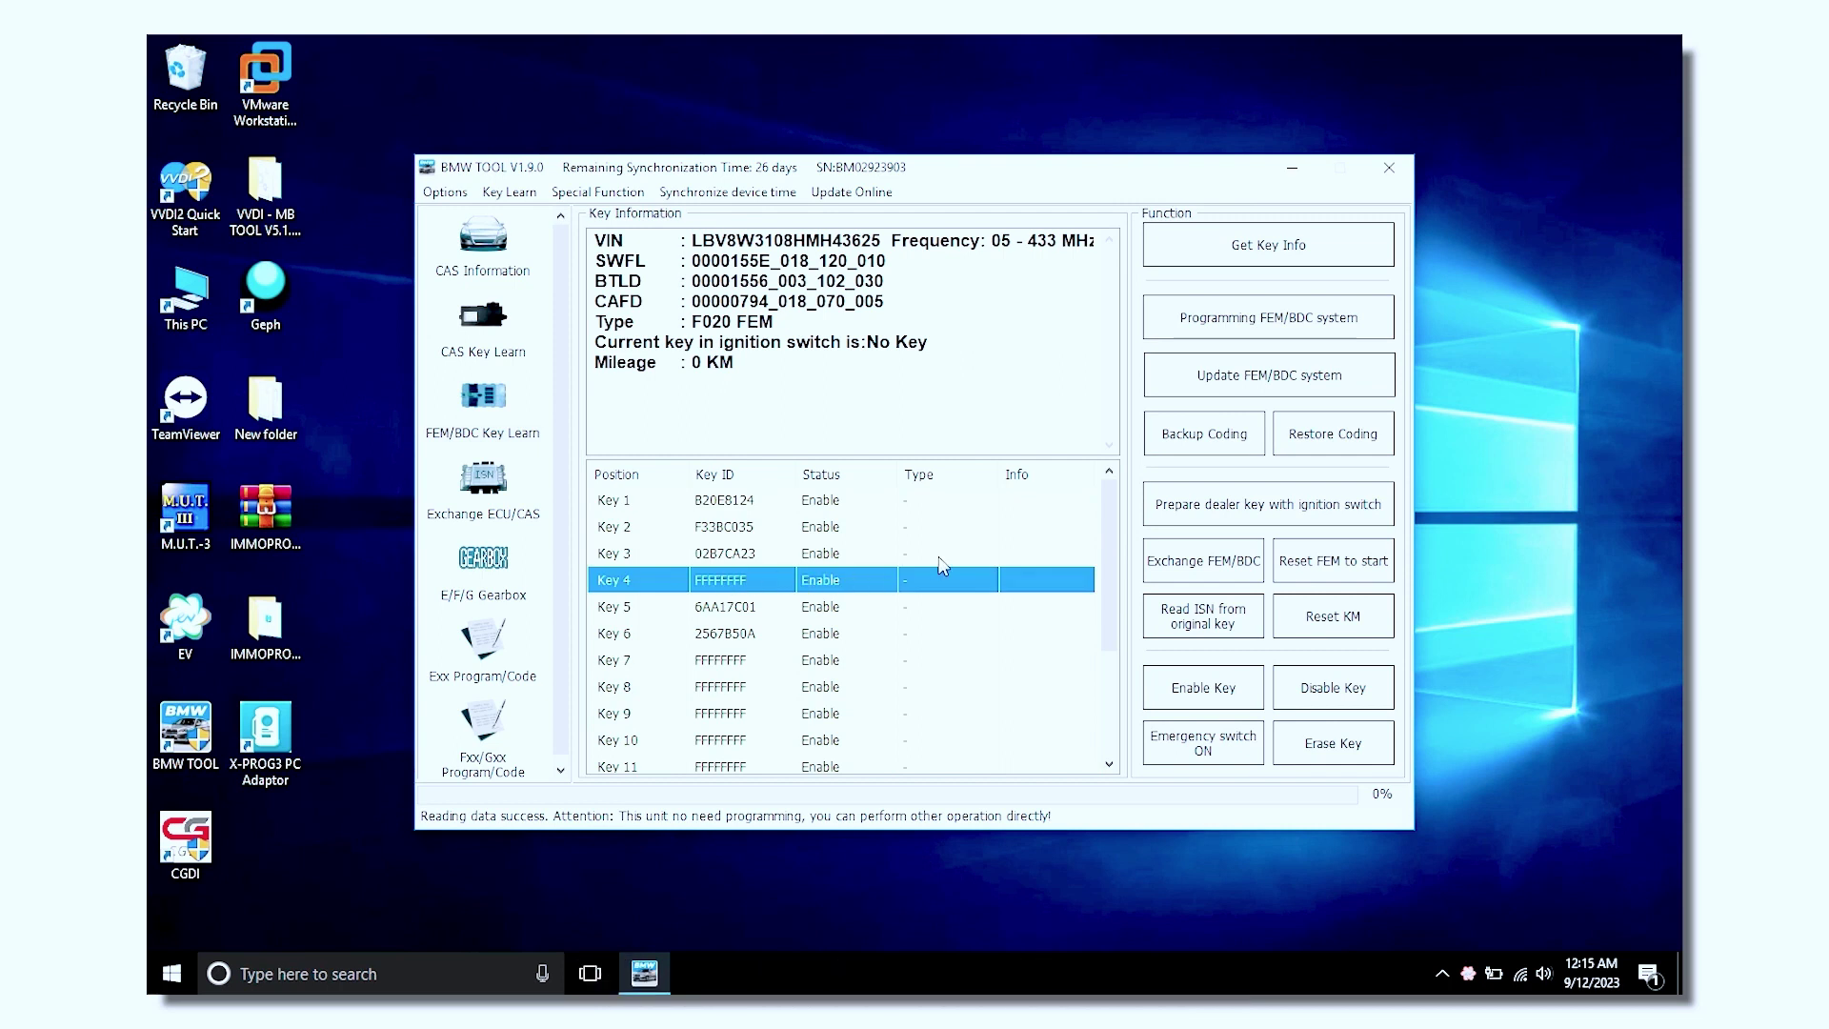
Step: Prepare a dealer key for slot 4 using the working key, reading security keys and ECU ISN
left_click(1232, 507)
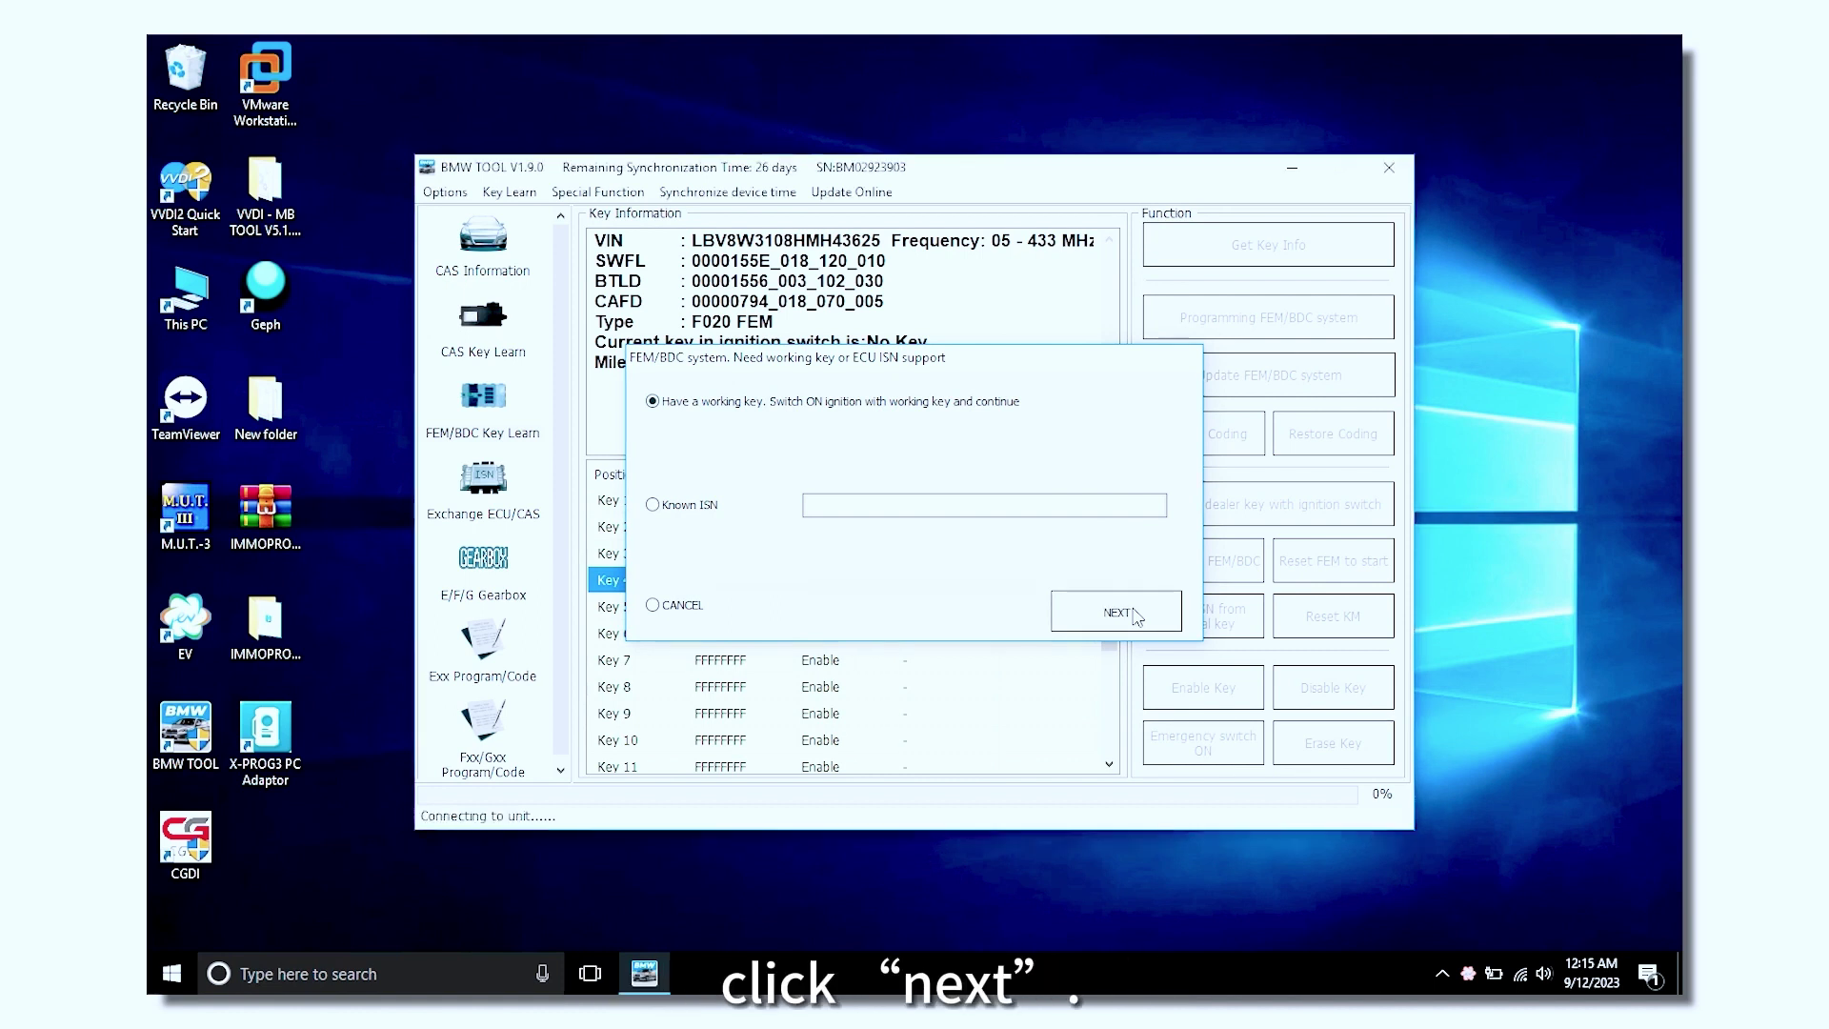
left_click(1117, 611)
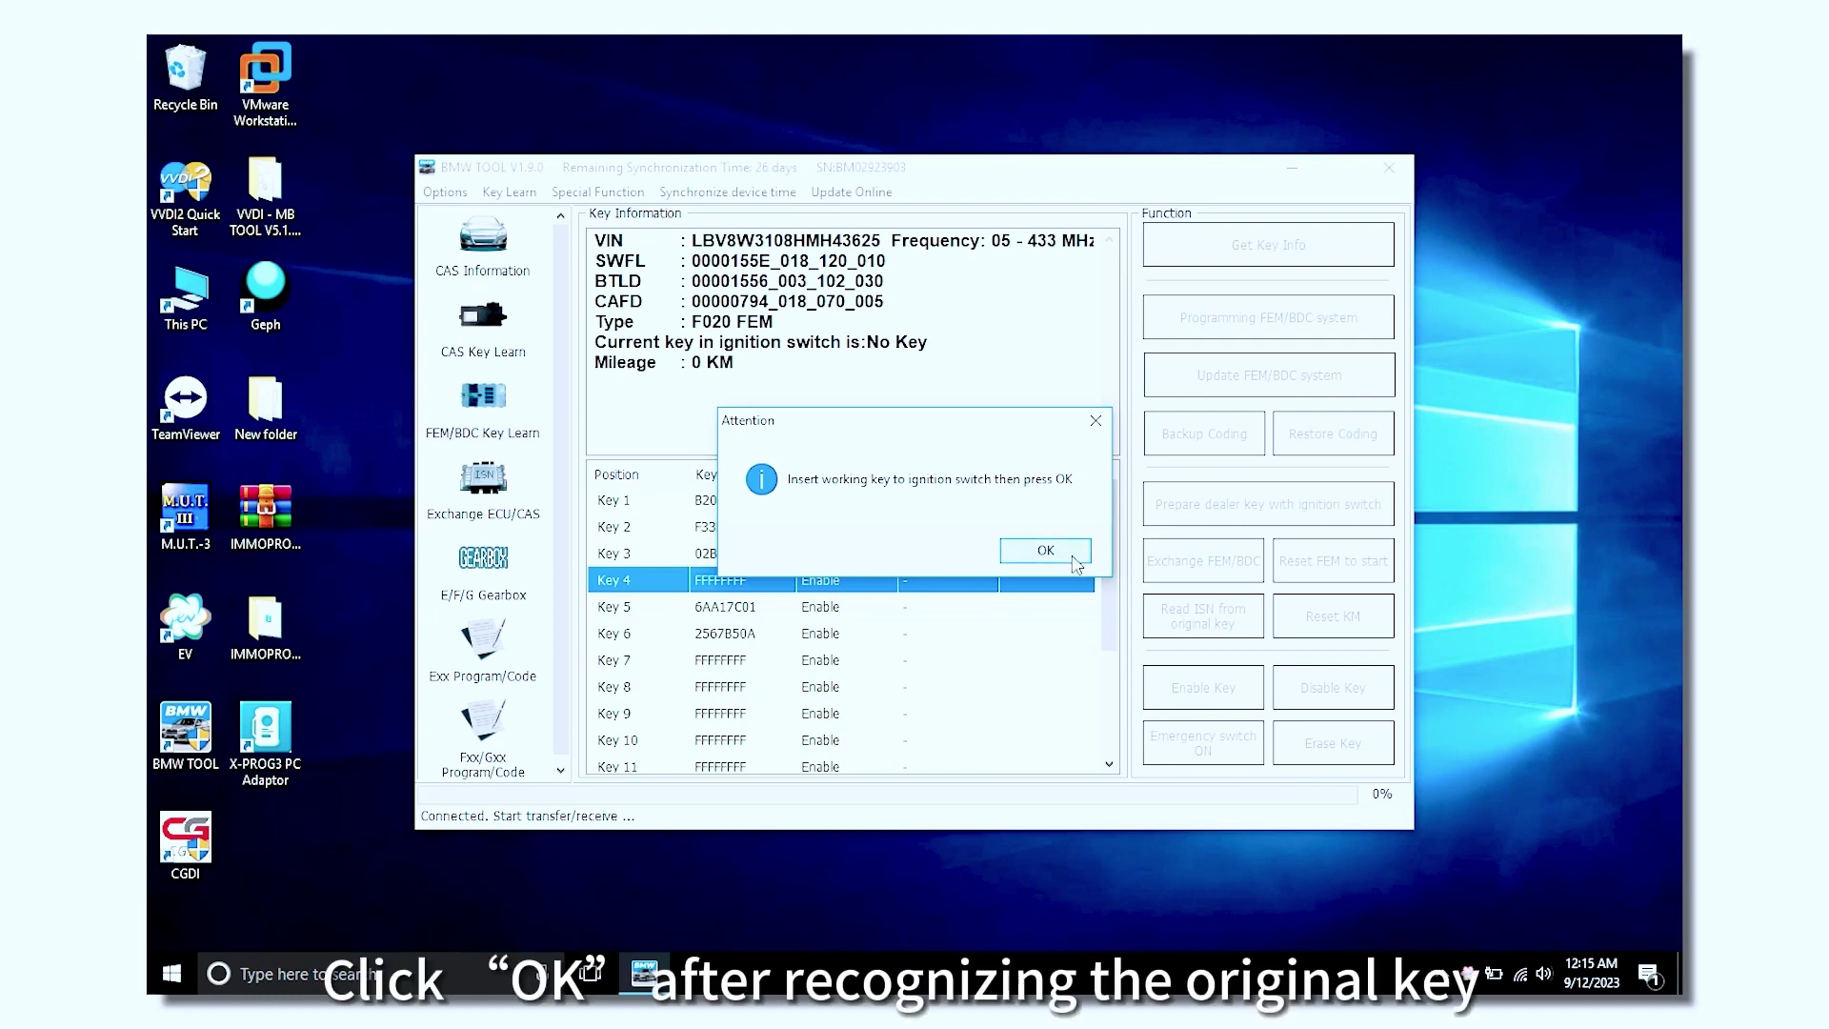
left_click(1076, 563)
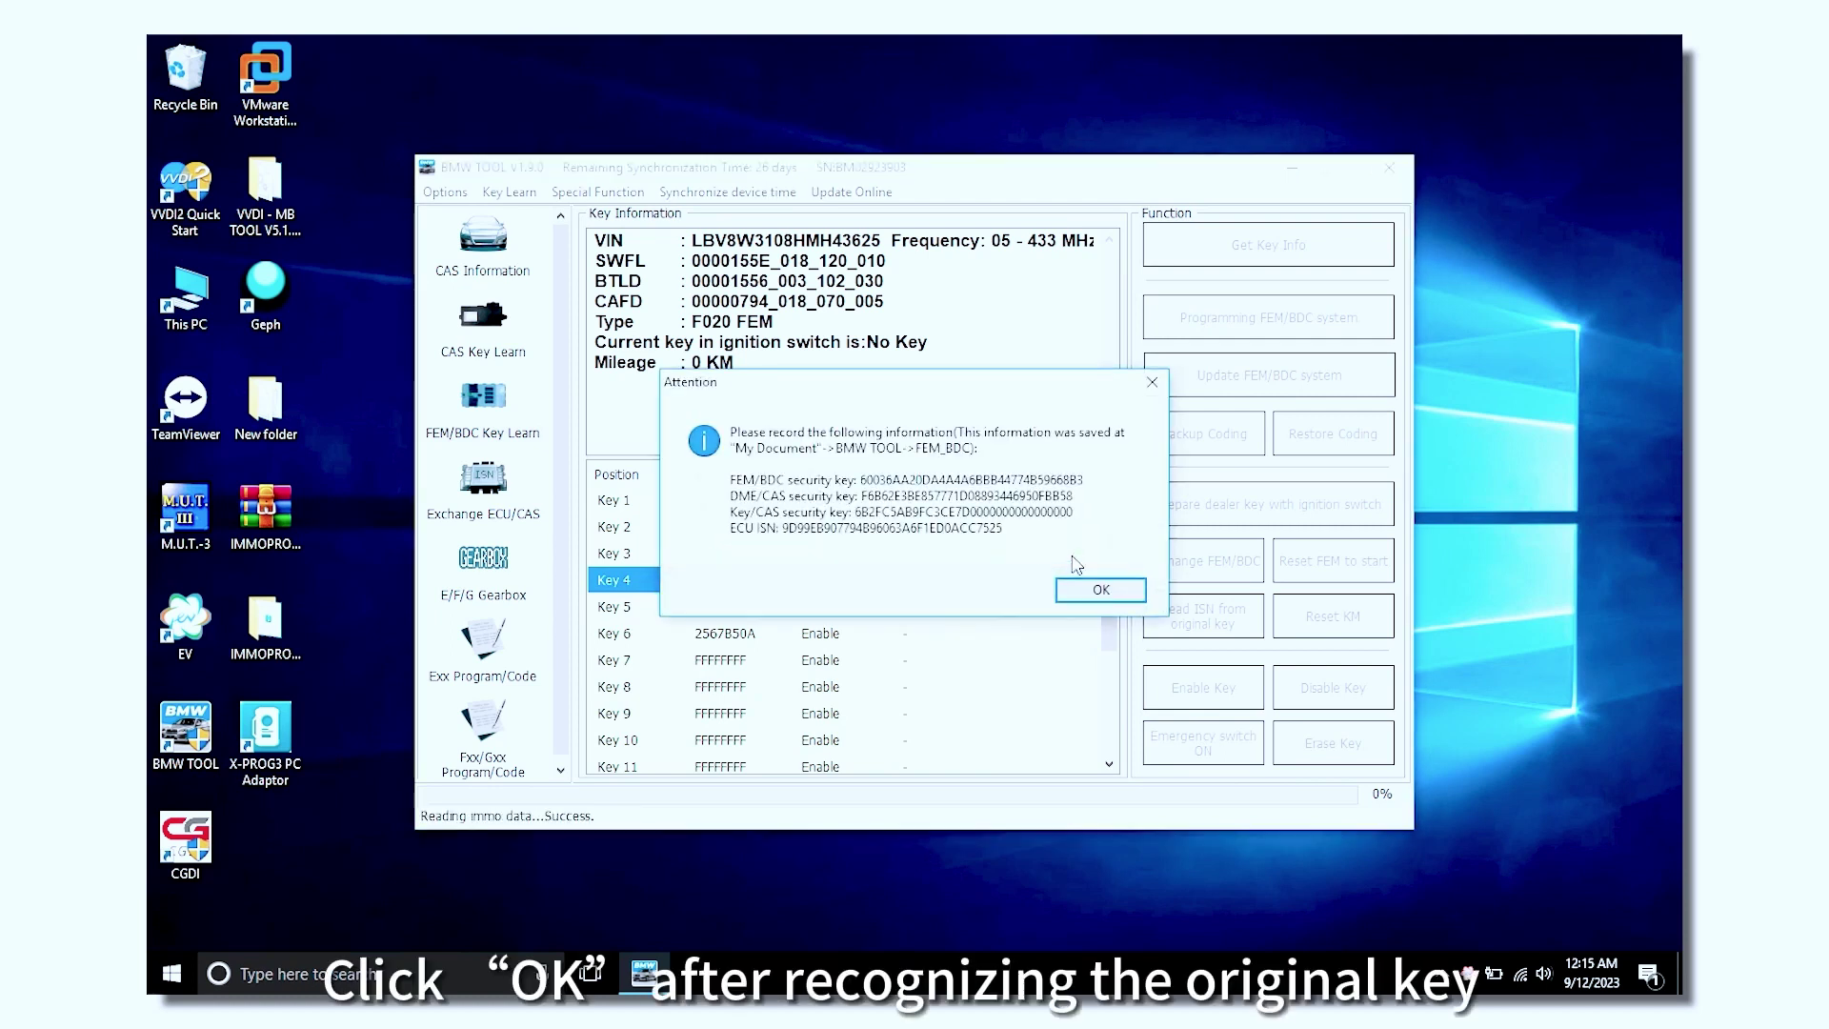